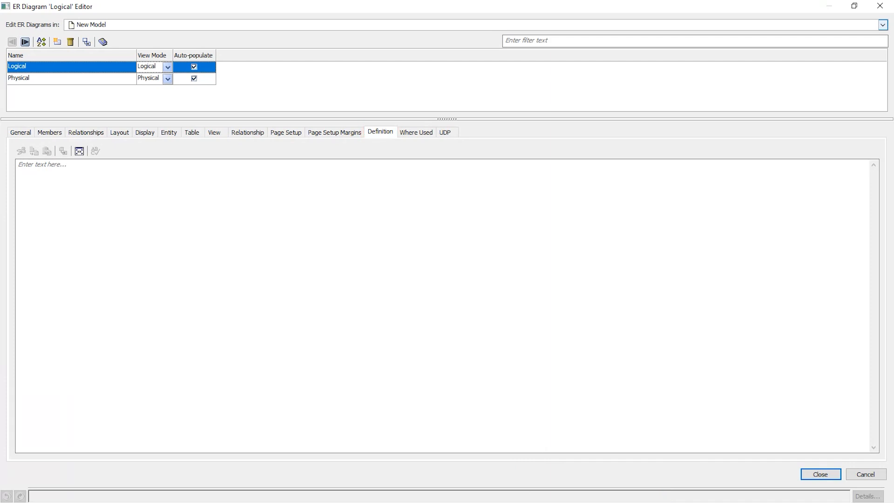
# Write a definition for the Logical ER diagram, describing it as presenting all the data elements established by business personnel
pyautogui.write('Logical Diagram: This is a diagram presenting all the data elements as established by business personnel during the data requirements phase for YOUR SYSTEM. These entities, attributes and their definitions describe what the business identifies as the data requirements needed for this system. As changes are needed, any additional data requirements or other business data changes are applied to the application, this diagram will be updated to reflect these changes.  Target Audience: Business Users')
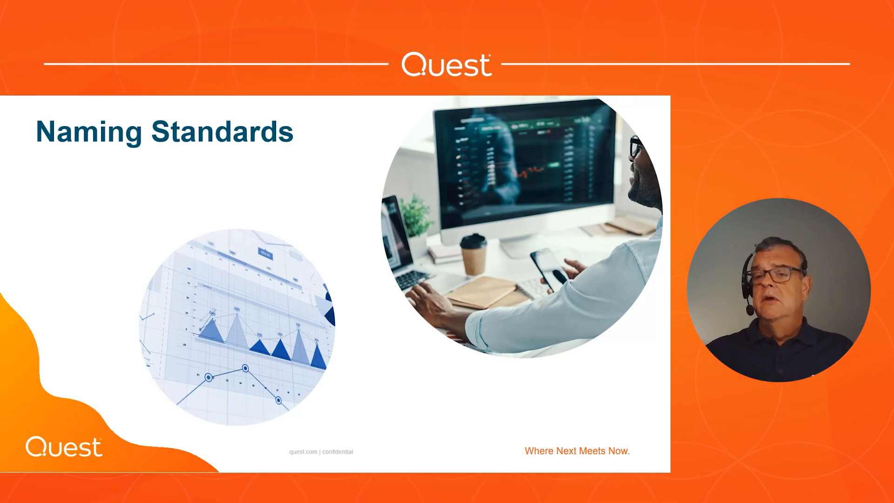
pyautogui.hotkey('alt', 'Tab')
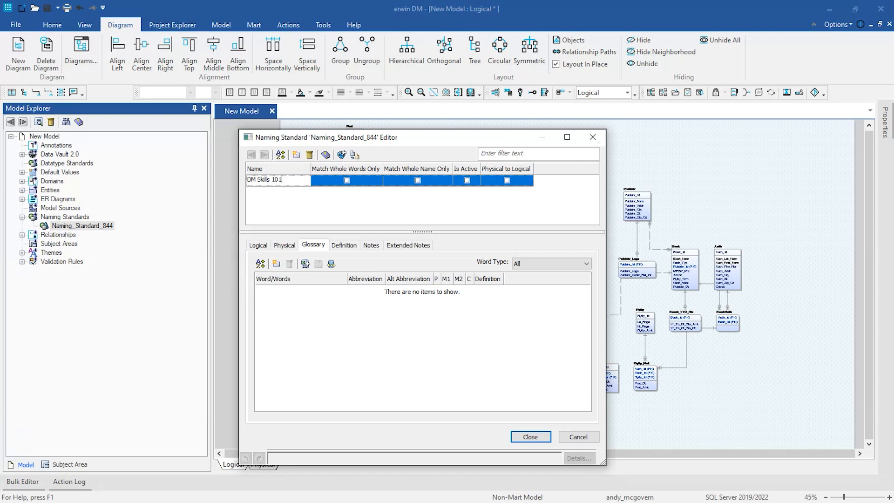
# Import the glossary words into the DM Skills 101 naming standard and apply it as active with Physical to Logical enabled
pyautogui.click(306, 264)
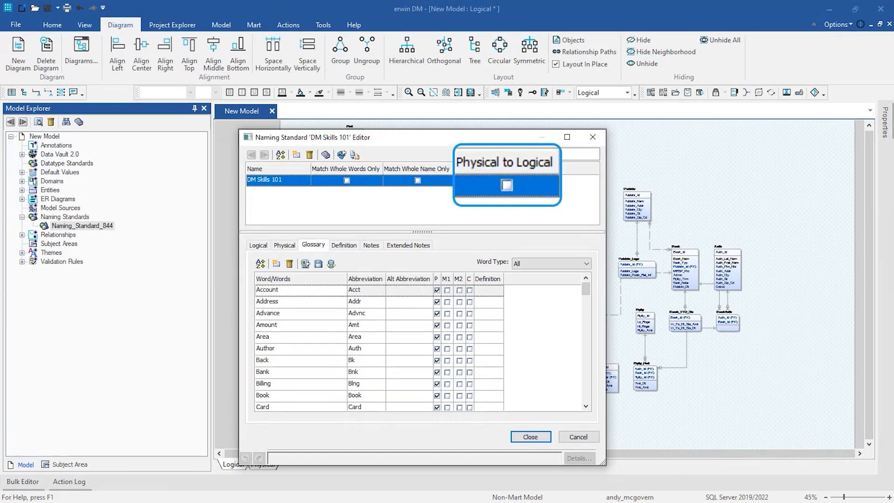
pyautogui.click(507, 180)
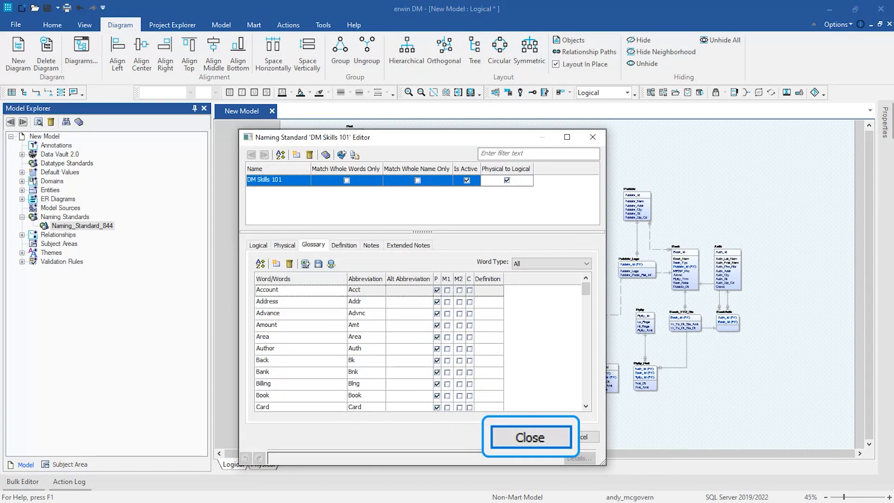
pyautogui.click(533, 437)
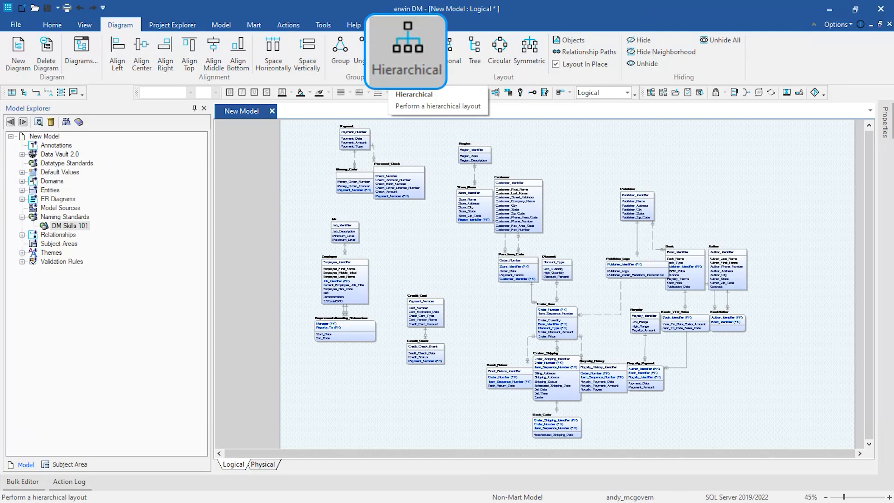
# Apply a hierarchical layout to the logical diagram and regroup the Payment and Job entity clusters beside the Region and Customer entities
pyautogui.click(406, 49)
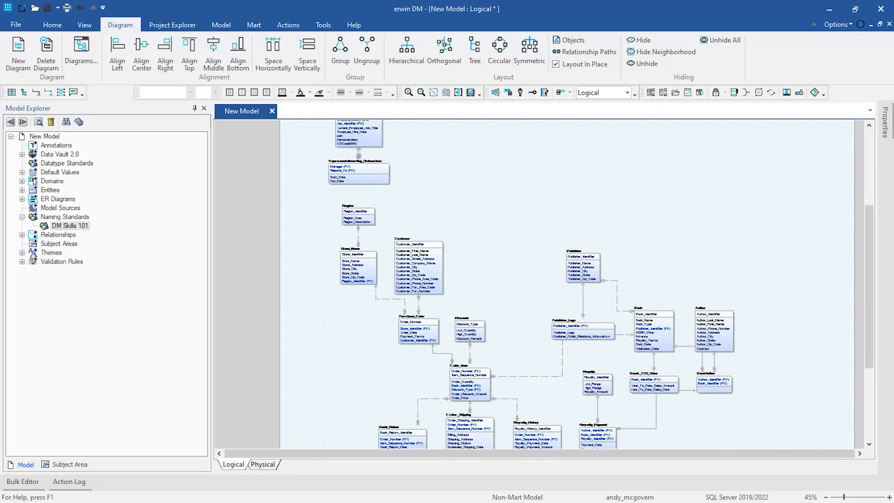
pyautogui.click(458, 92)
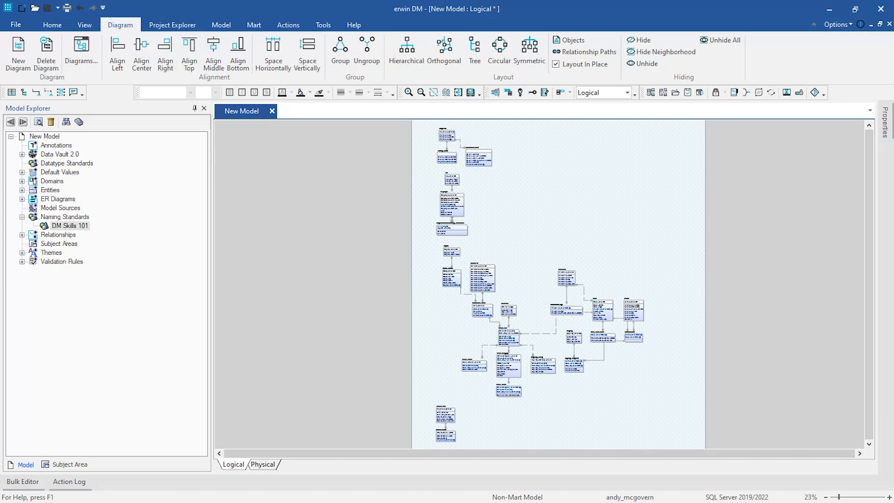
pyautogui.moveTo(425, 124); pyautogui.dragTo(503, 241)
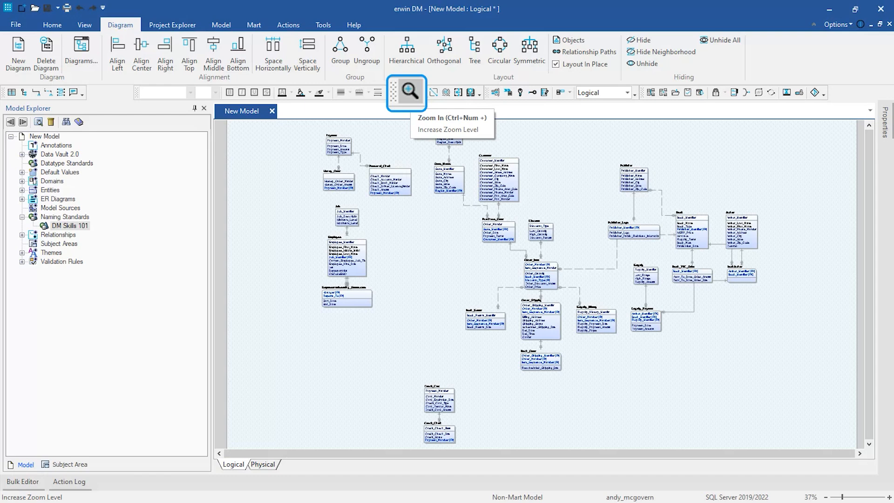
pyautogui.click(408, 93)
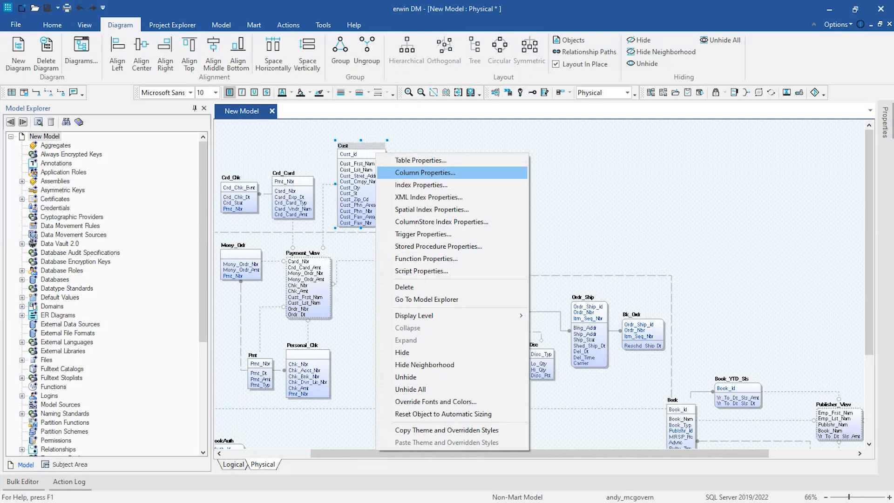
# Open the column properties of the Cust table in the physical diagram
pyautogui.click(425, 173)
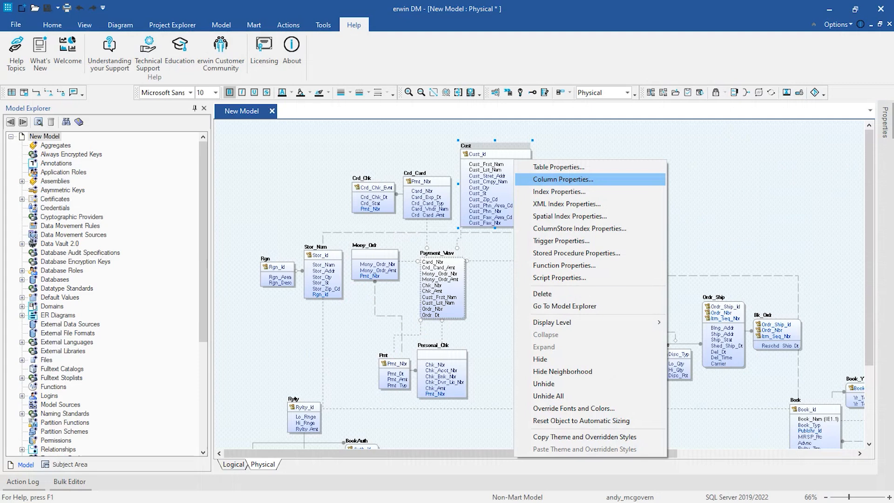
pyautogui.press('Return')
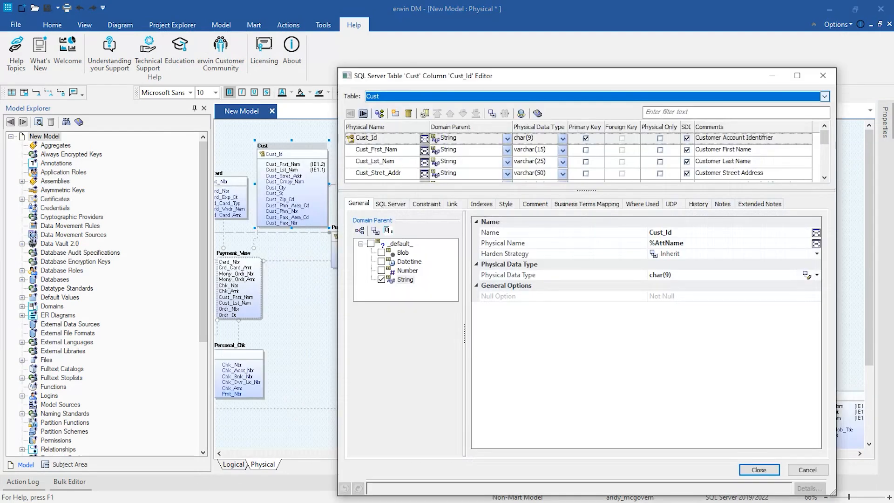
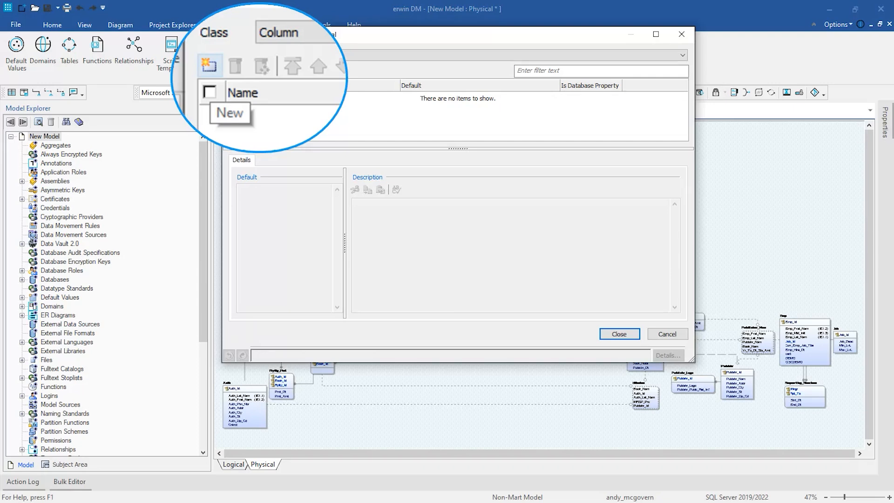
# Add a new user-defined property for the Column class
pyautogui.click(234, 72)
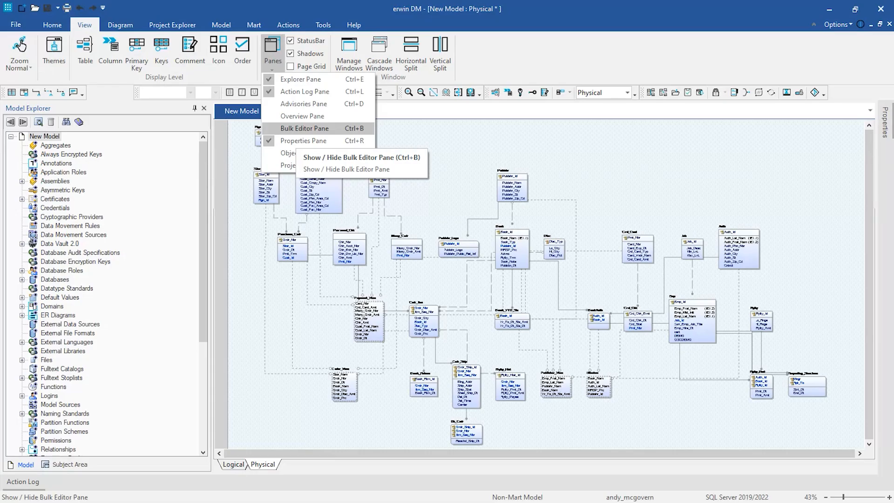
# Set up a bulk edit that includes the PII and Update Attribute Definition to Match properties, and proceed to choosing object instances
pyautogui.click(305, 128)
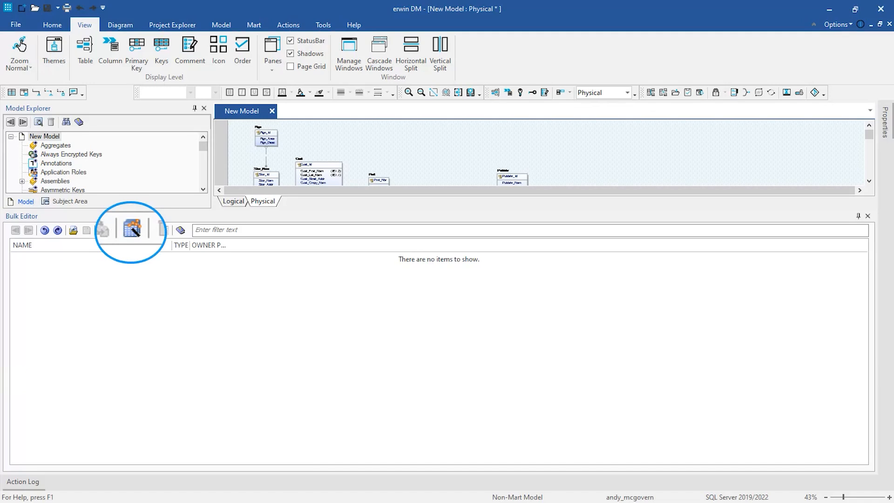
pyautogui.click(132, 230)
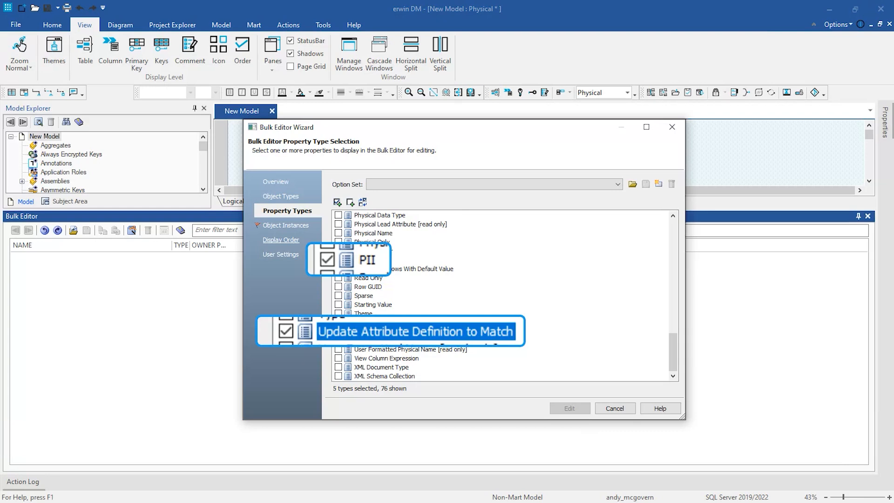
pyautogui.click(285, 225)
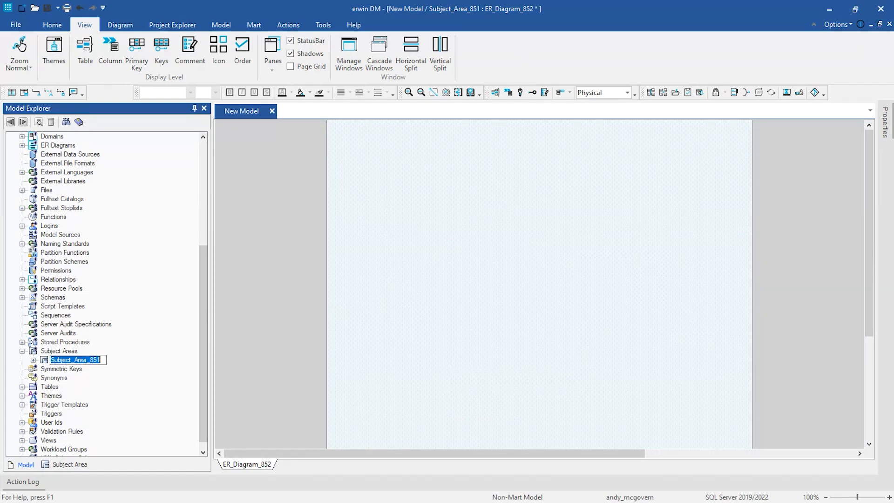
# Name the new subject area Skills 101
pyautogui.write('Skills 101')
pyautogui.press('Return')
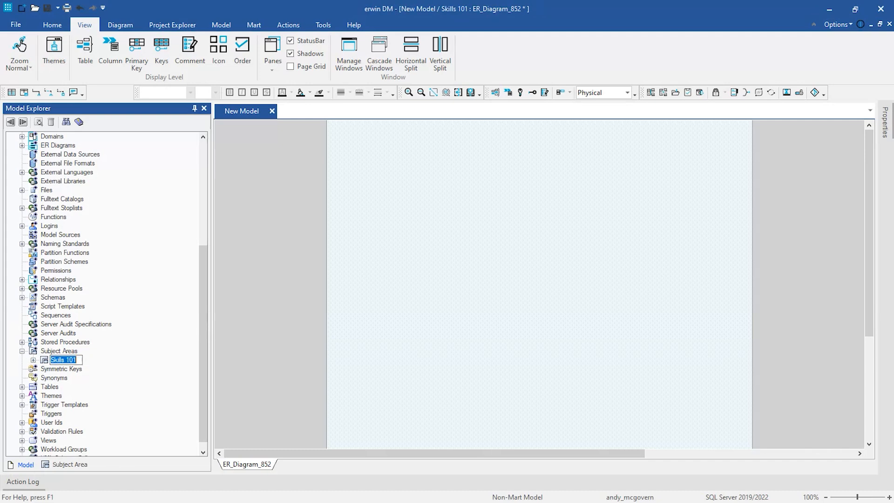
# Add the Ordr_Itm table and its neighboring objects as members of the Skills 101 subject area
pyautogui.rightClick(72, 361)
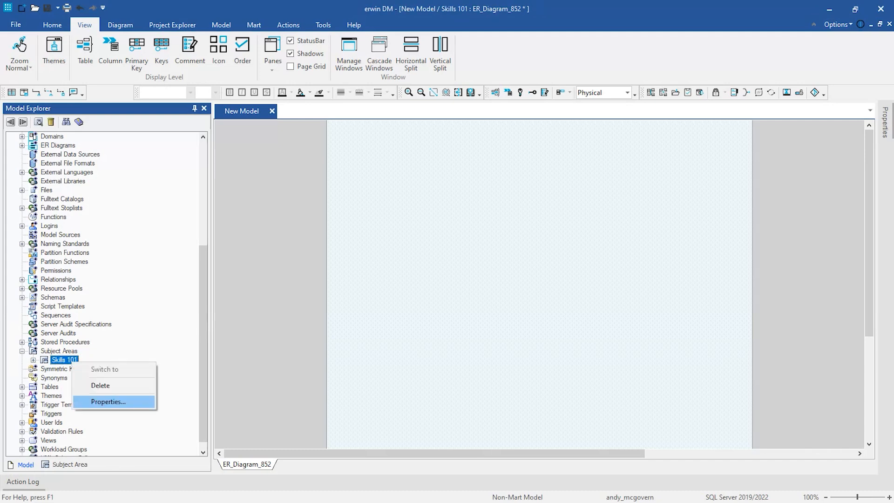
pyautogui.press('Return')
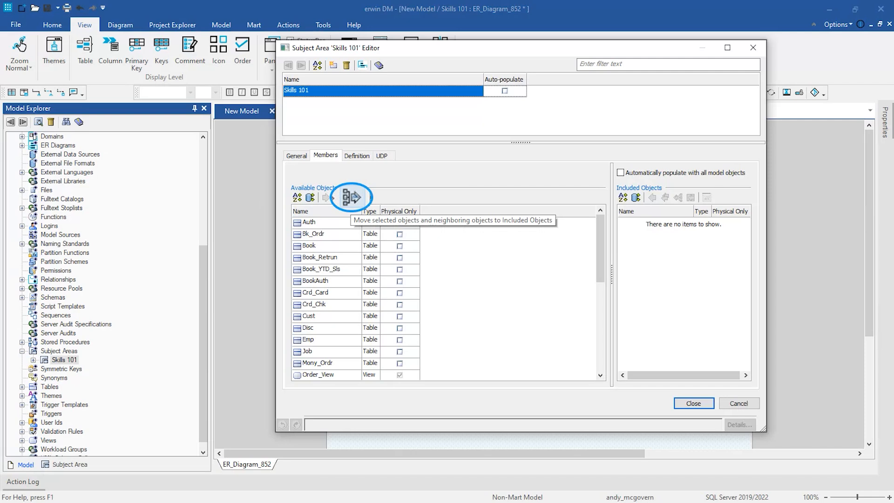
pyautogui.click(352, 198)
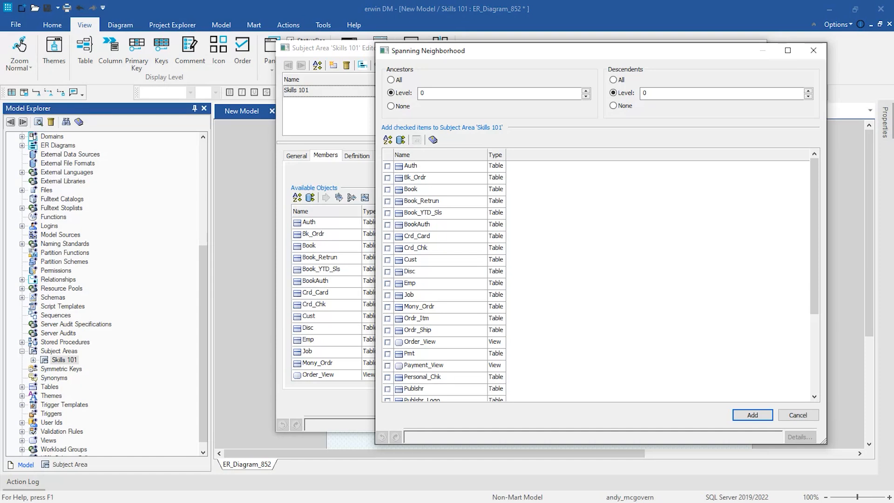
pyautogui.click(387, 319)
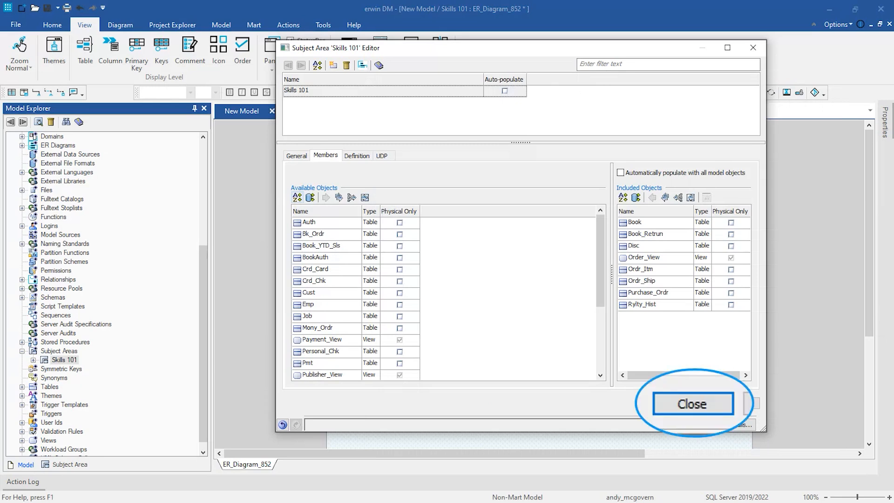
pyautogui.click(693, 403)
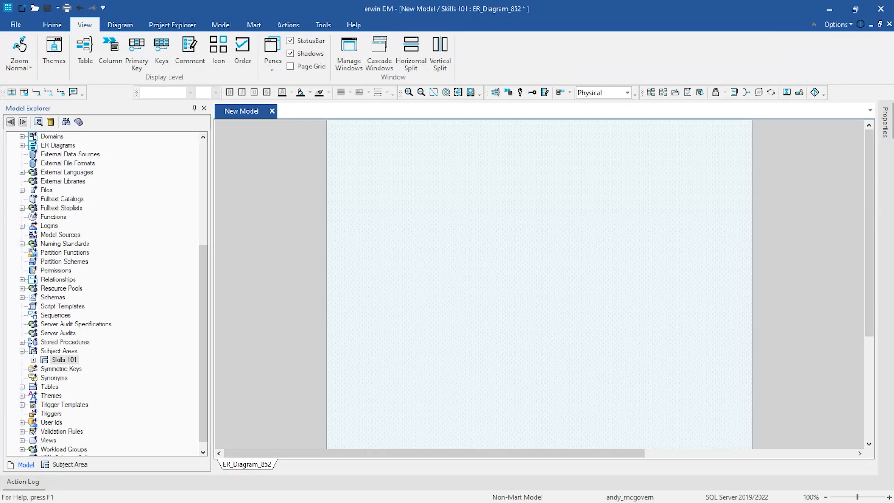
# Rename the subject area's ER diagram to Order Item Subject Area and populate it automatically from the subject area
pyautogui.rightClick(474, 309)
pyautogui.click(510, 315)
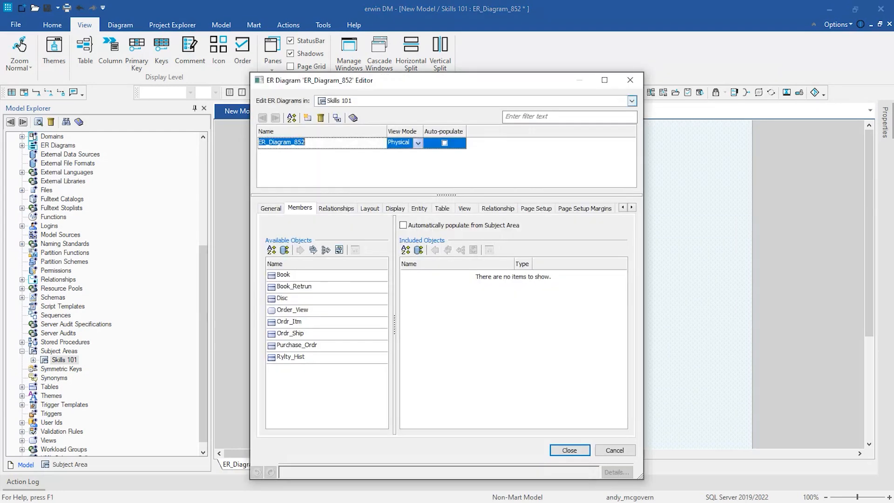
pyautogui.write('Order Item Subject Area')
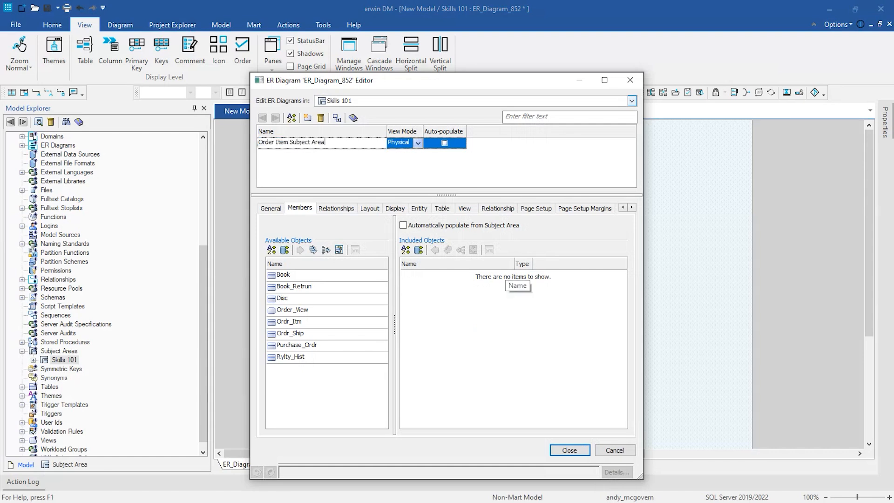
pyautogui.click(404, 225)
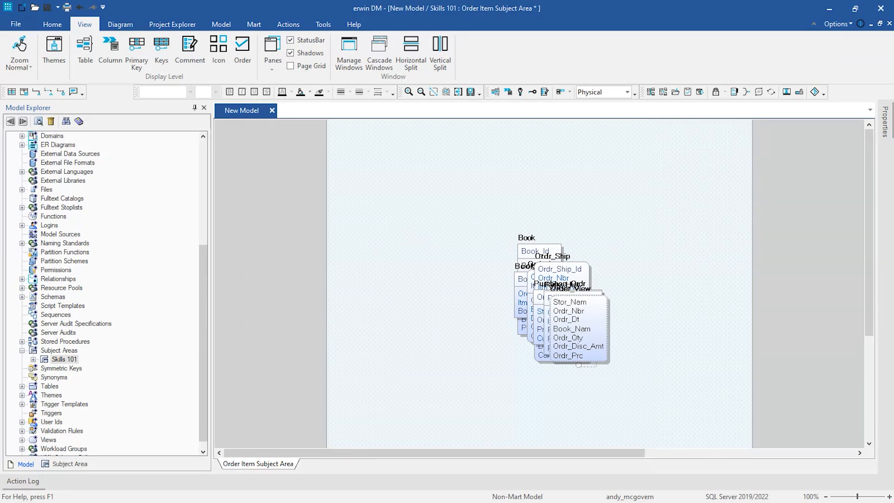
# Arrange the Order Item Subject Area diagram in a hierarchical layout and fit the whole model in the window
pyautogui.click(119, 25)
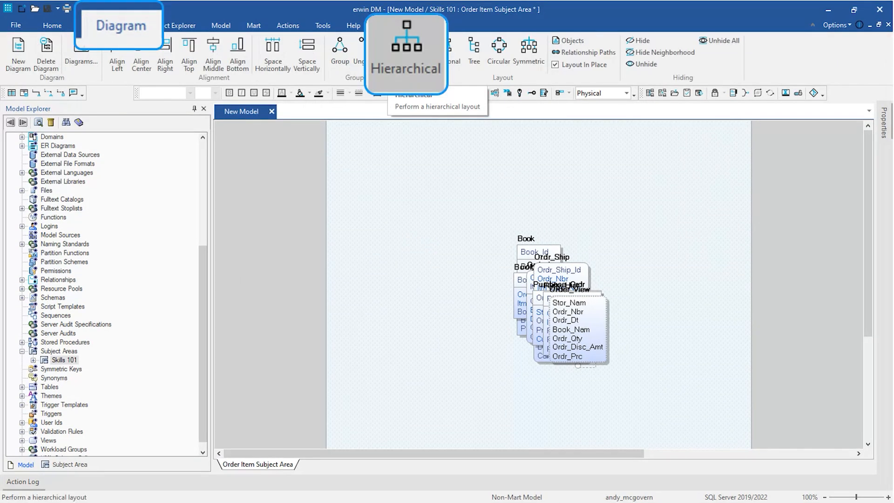
pyautogui.click(405, 53)
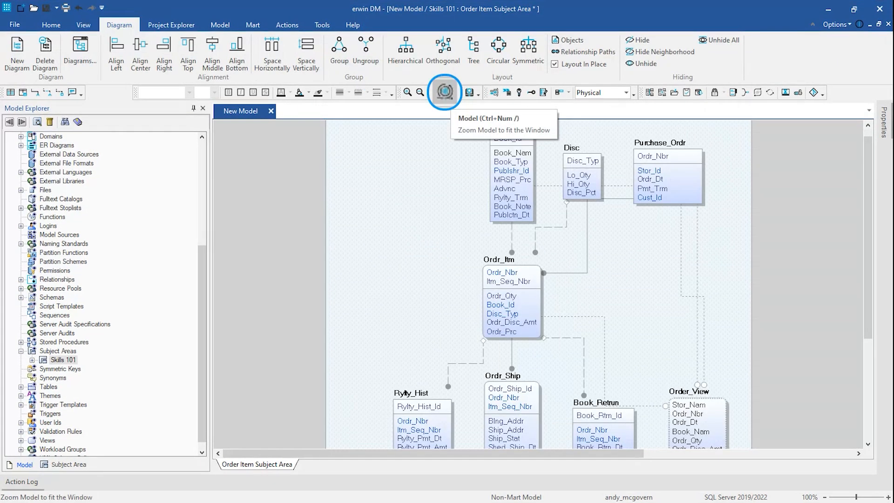
pyautogui.click(445, 92)
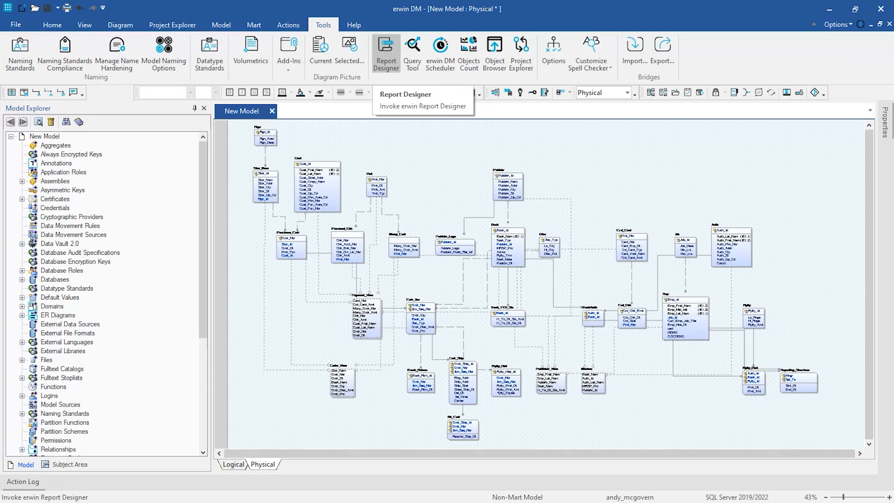
# Switch to the erwin Report Designer and bring up the export options for the Logical - Physical Combined Dictionary report
pyautogui.click(386, 53)
pyautogui.click(239, 118)
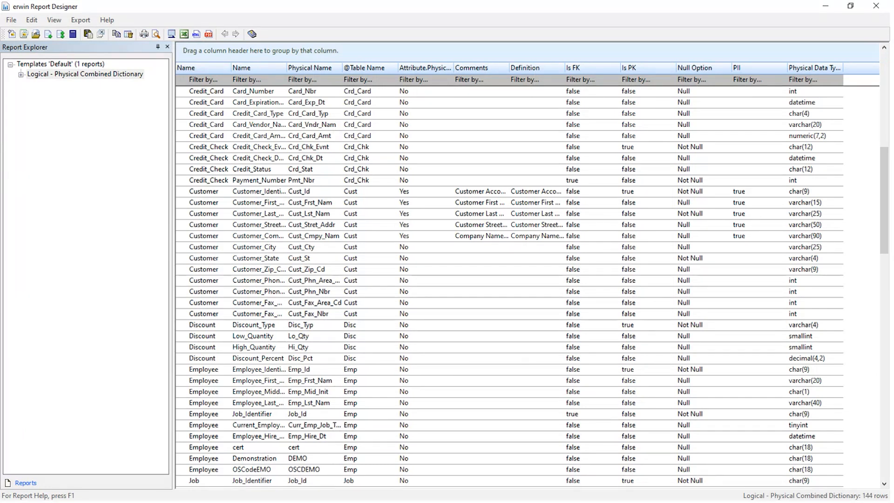
pyautogui.rightClick(100, 73)
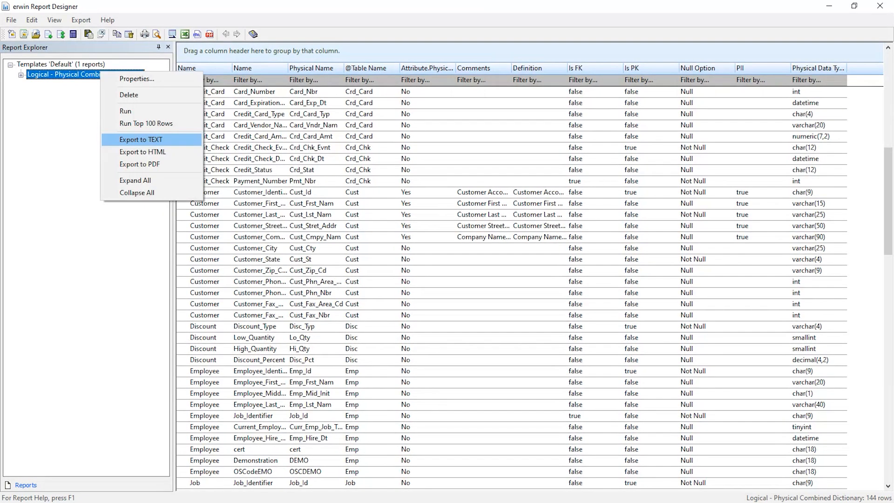